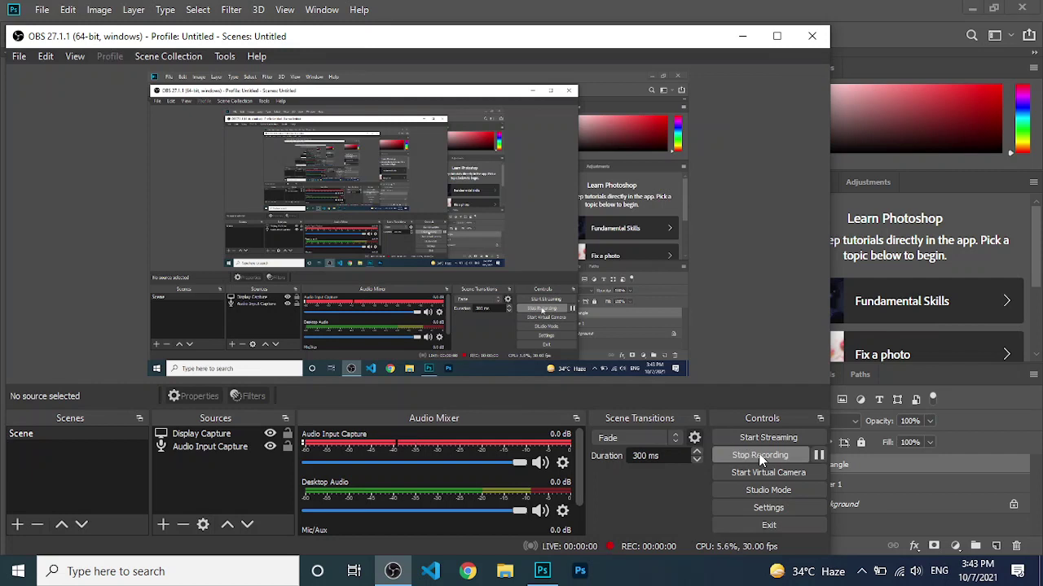
# Minimise OBS Studio to bring the Photoshop banner with its red block into view
pyautogui.click(742, 35)
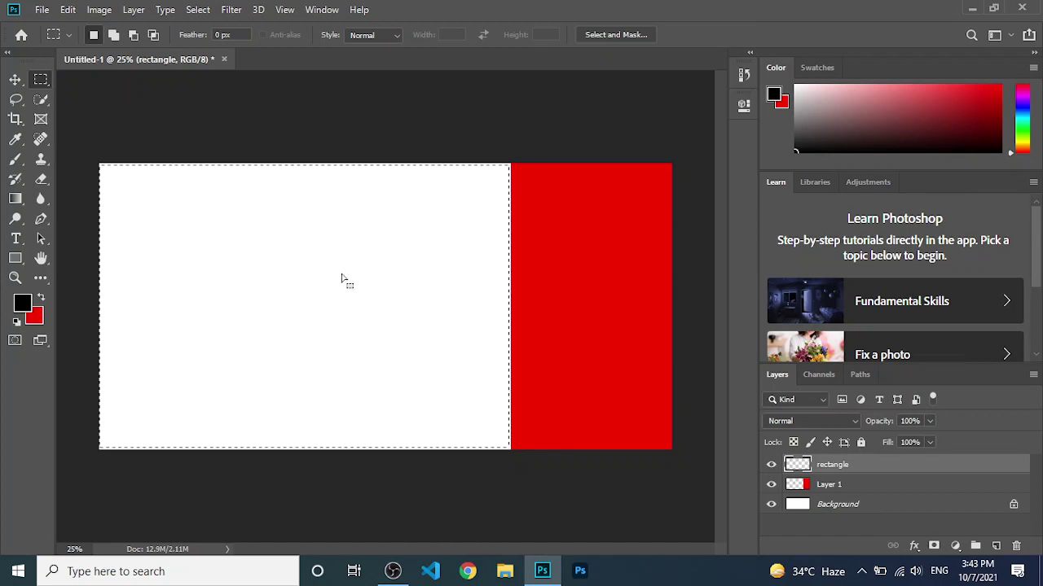
# Scale the selection to about 102.77% so it fills the white area and overlaps the red block
pyautogui.rightClick(446, 293)
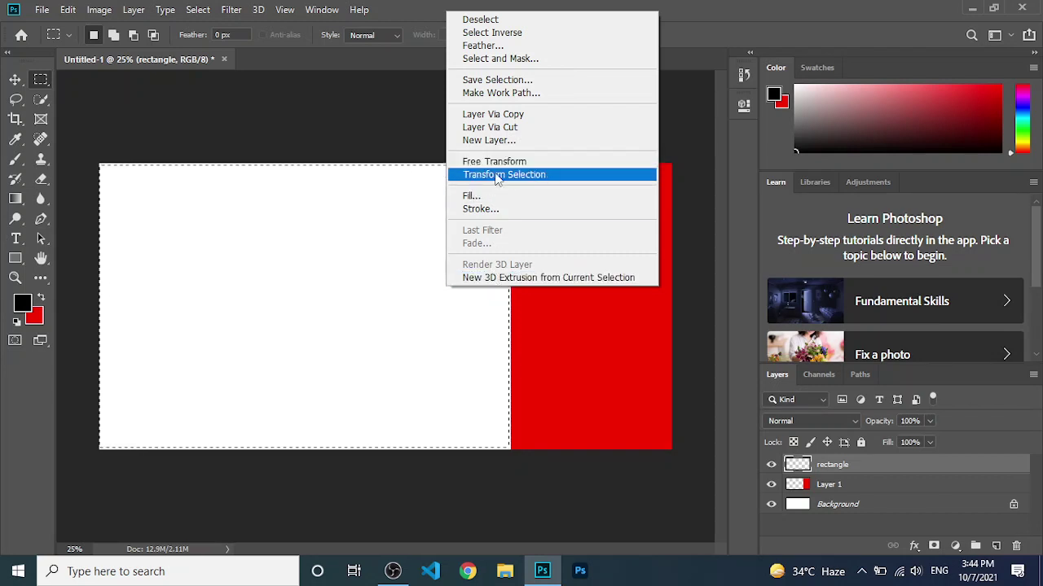
pyautogui.click(494, 175)
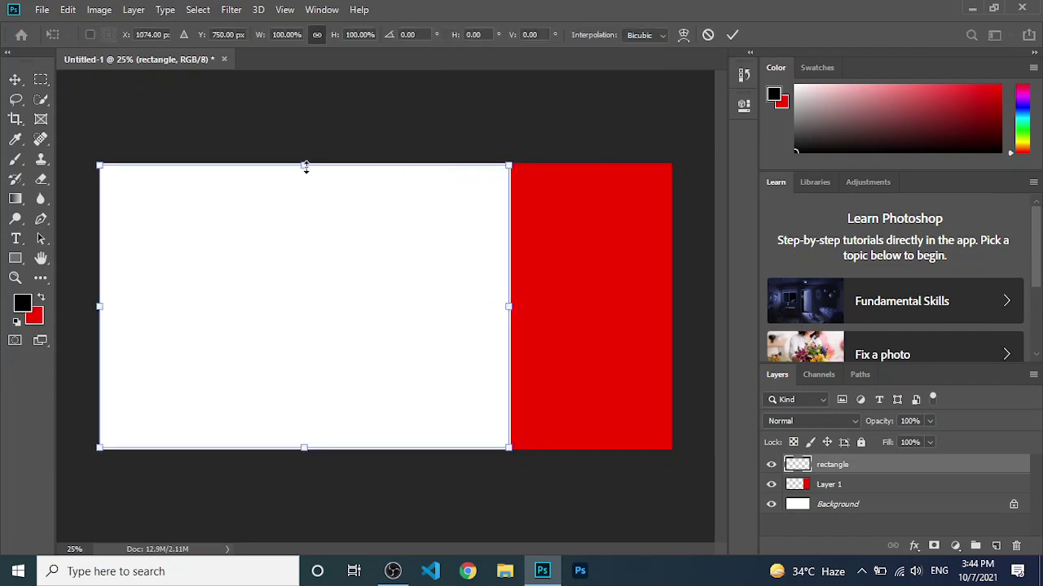
pyautogui.moveTo(304, 165)
pyautogui.mouseDown()
pyautogui.moveTo(302, 131)
pyautogui.moveTo(299, 159)
pyautogui.mouseUp()
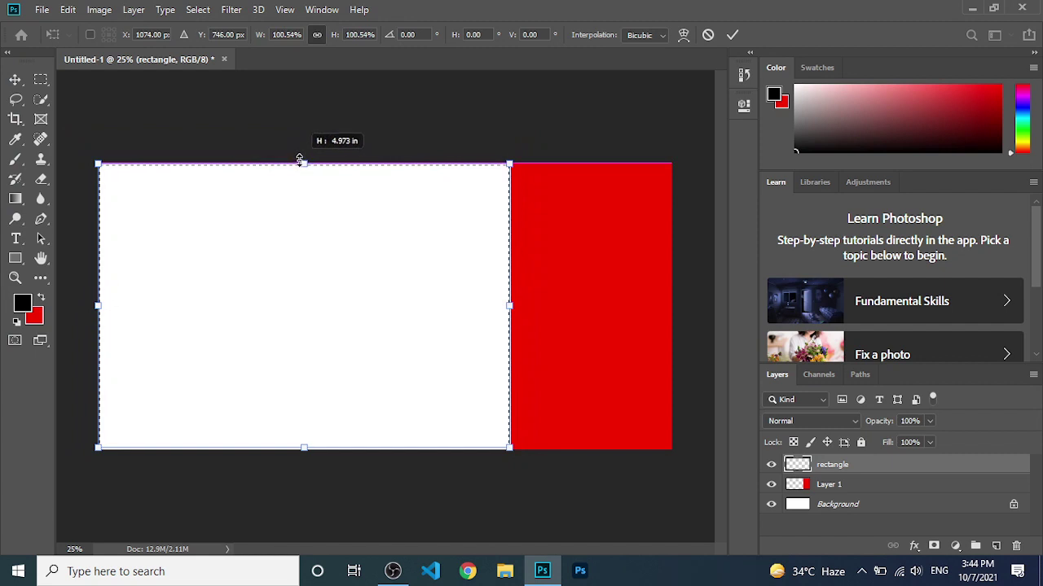
pyautogui.moveTo(299, 159)
pyautogui.mouseDown()
pyautogui.moveTo(293, 123)
pyautogui.moveTo(291, 189)
pyautogui.moveTo(296, 128)
pyautogui.moveTo(291, 173)
pyautogui.moveTo(296, 154)
pyautogui.moveTo(293, 165)
pyautogui.mouseUp()
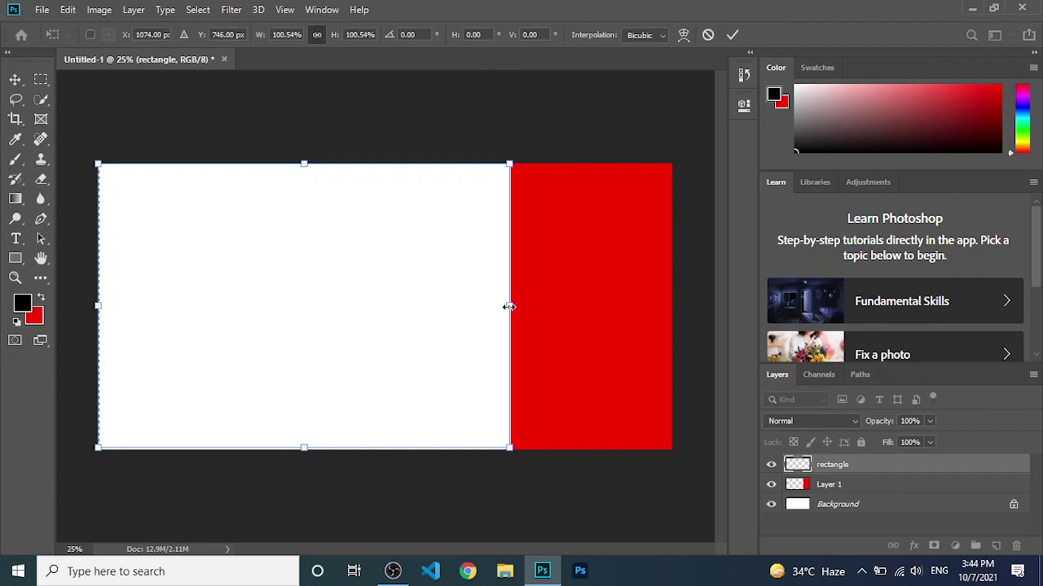
pyautogui.moveTo(506, 304); pyautogui.dragTo(518, 308)
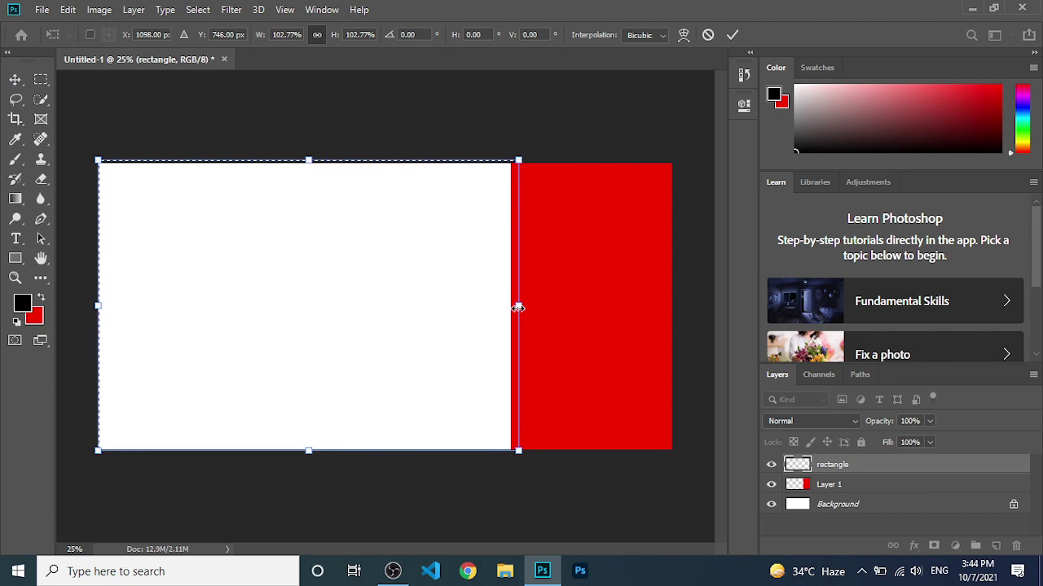
pyautogui.press('Return')
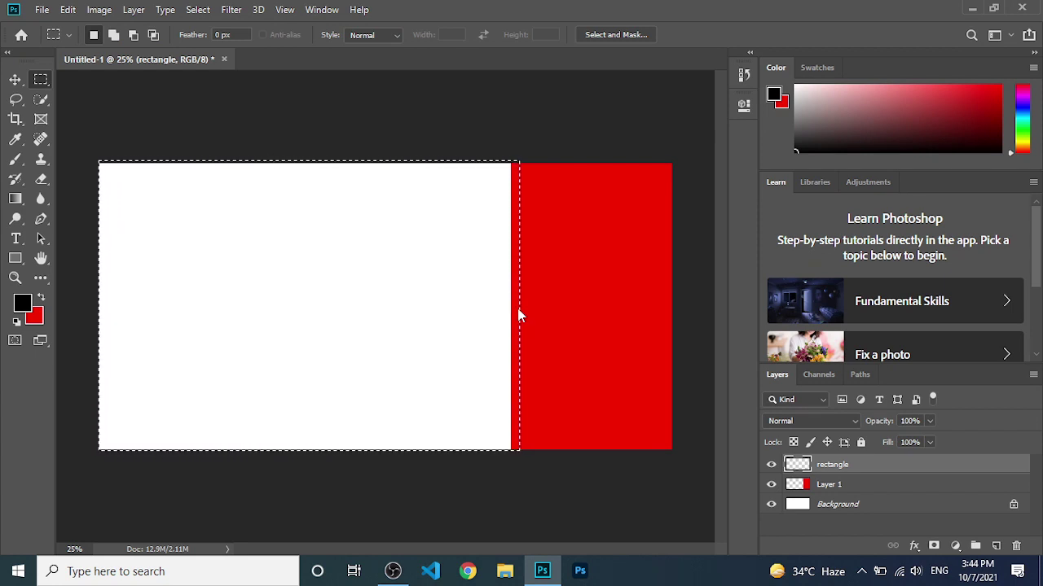
# Fill the selection with black, deselect, and move the rectangle layer below Layer 1
pyautogui.hotkey('alt', 'BackSpace')
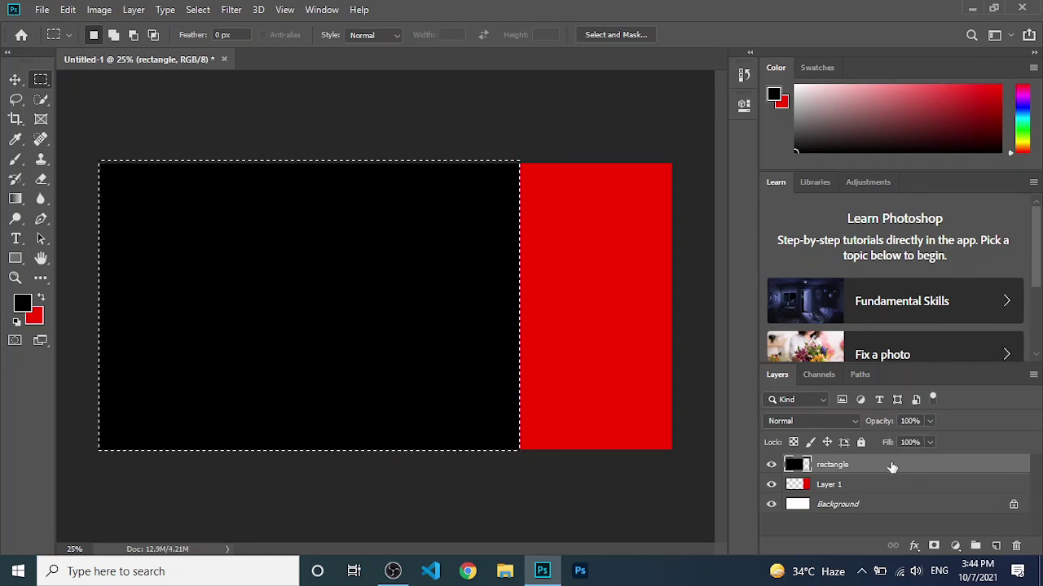
pyautogui.hotkey('ctrl', 'd')
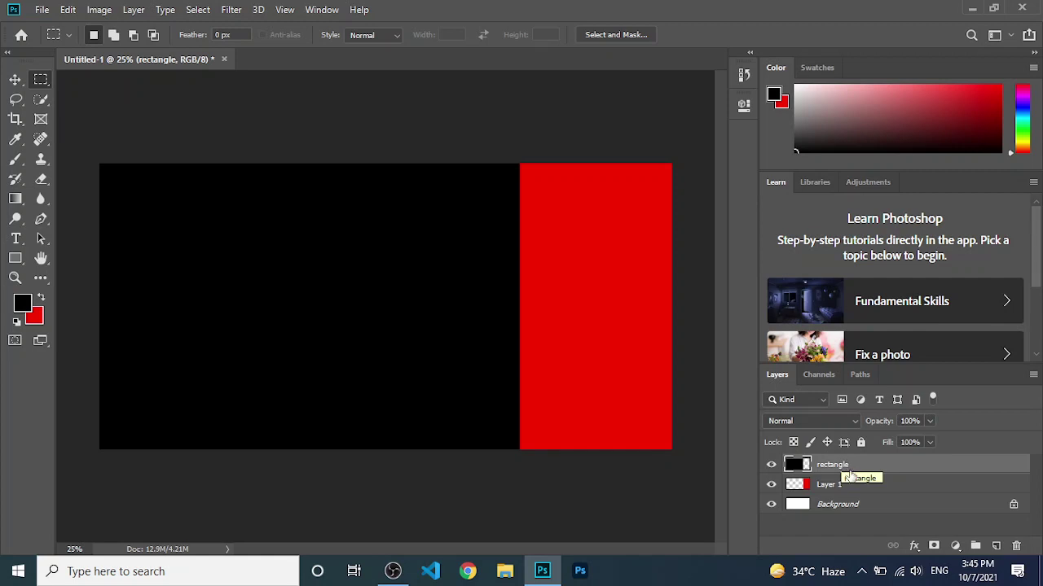
pyautogui.moveTo(848, 466); pyautogui.dragTo(844, 475)
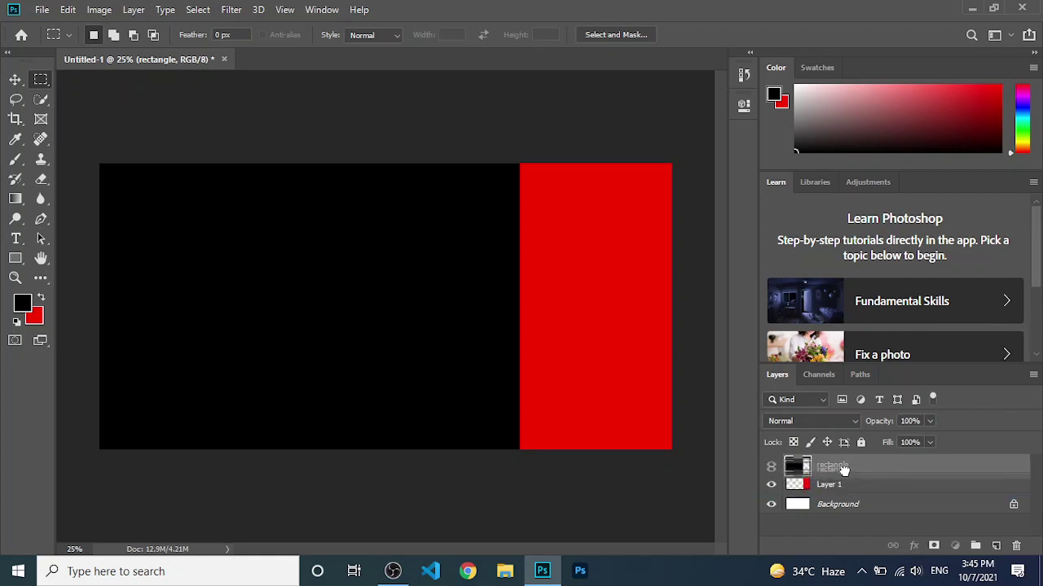
pyautogui.moveTo(844, 475); pyautogui.dragTo(846, 486)
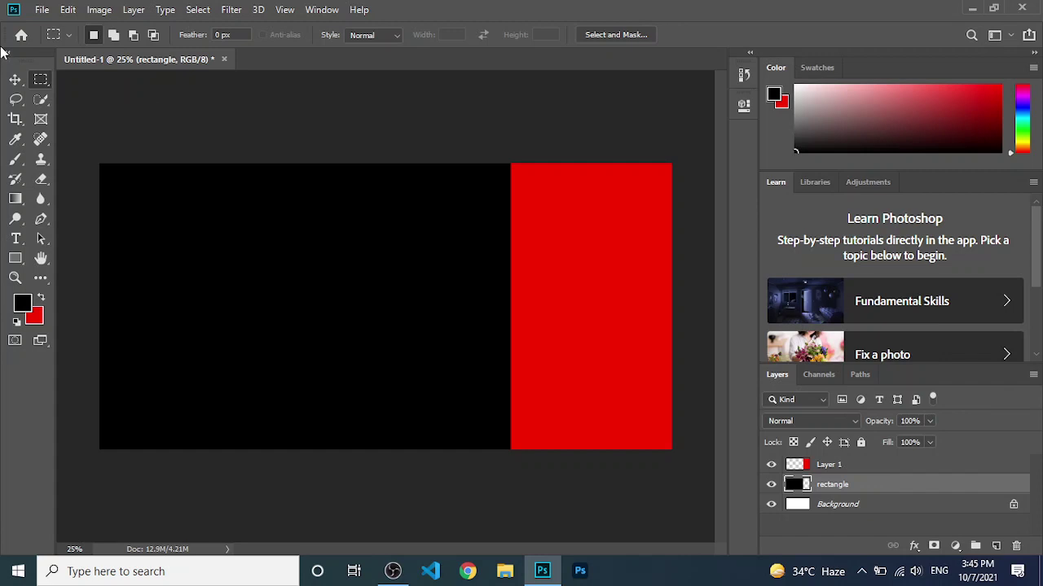
# Add a text layer reading 'Simpele Text Effects' on the black block and select all its text
pyautogui.click(14, 241)
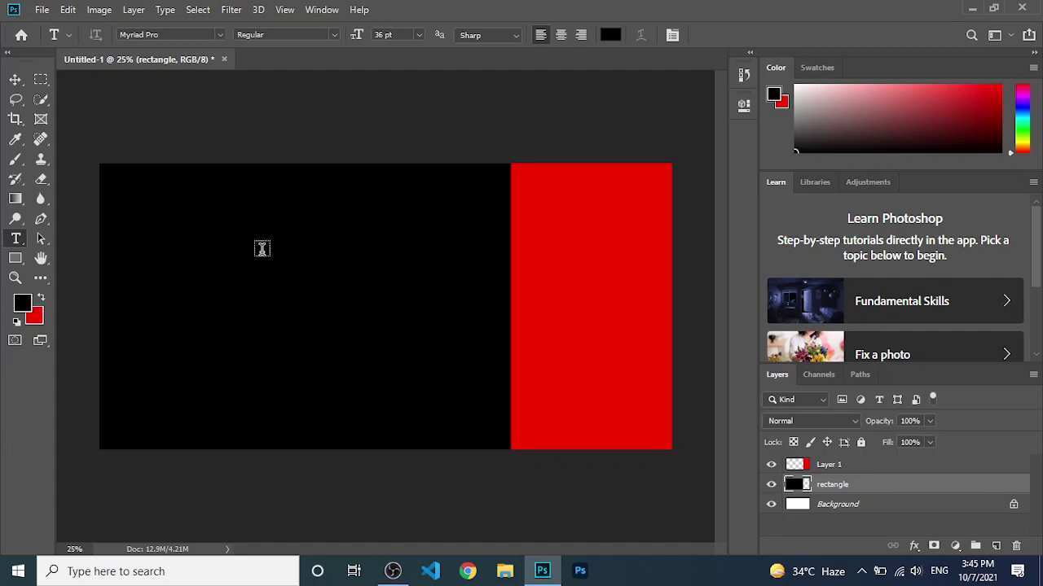
pyautogui.click(190, 258)
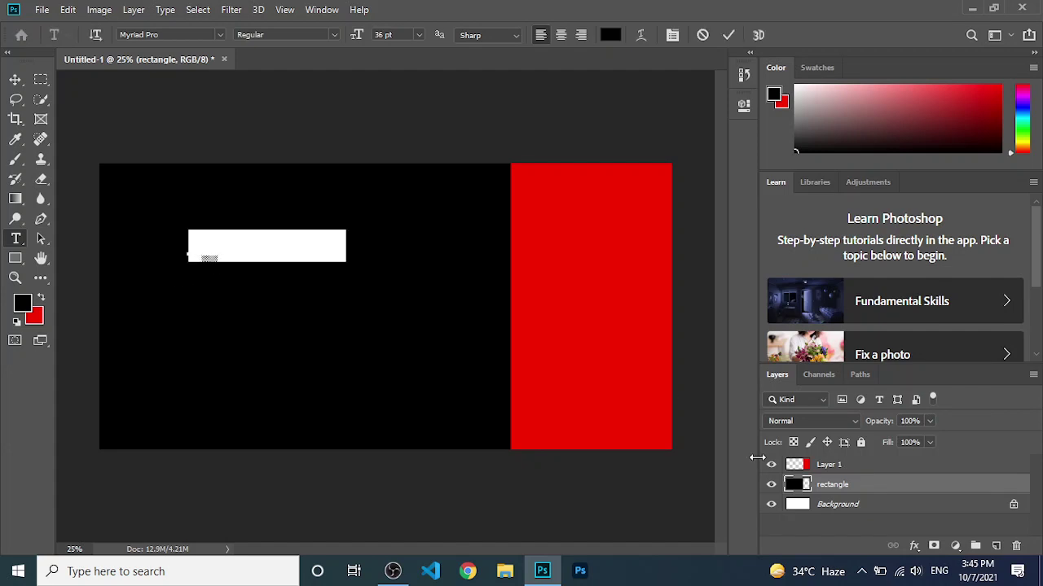
pyautogui.write('Si')
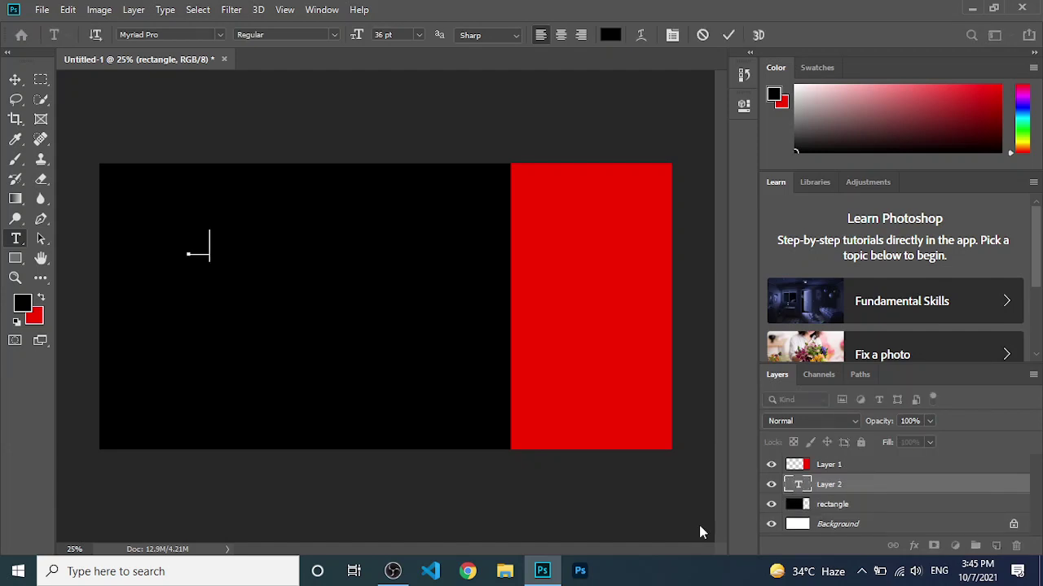
pyautogui.write('mpele ')
pyautogui.write('Te')
pyautogui.write('xt Eff')
pyautogui.write('ects')
pyautogui.hotkey('ctrl', 'a')
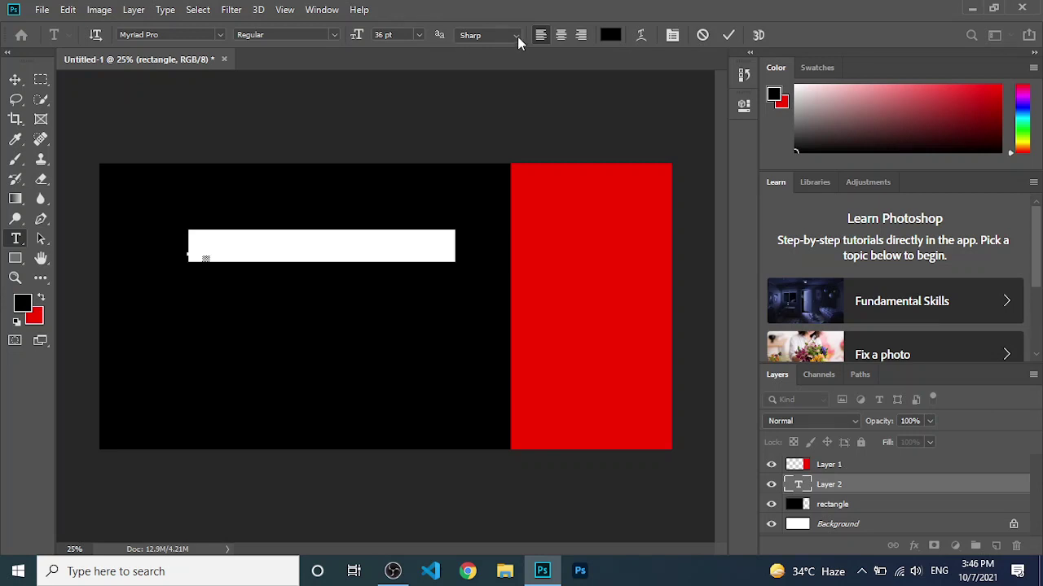
# Colour the heading text red (#f90000), sampled from the red block
pyautogui.click(613, 35)
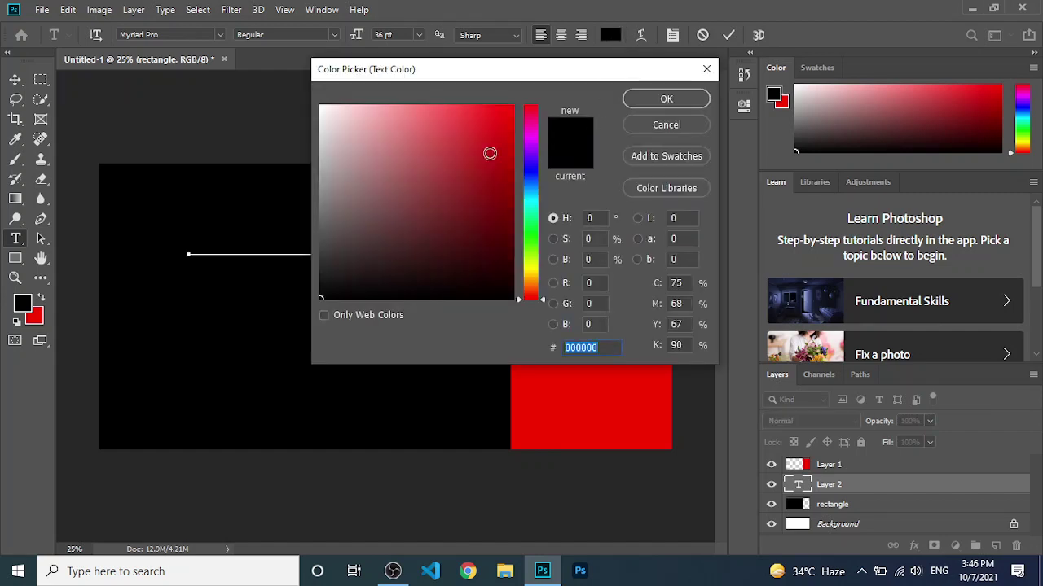
pyautogui.write('ff0000')
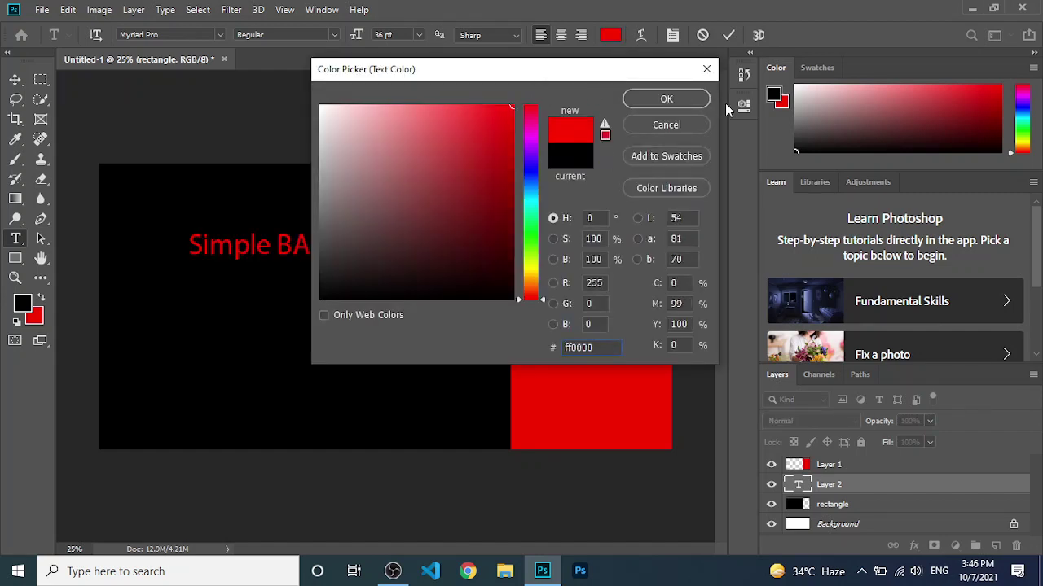
pyautogui.click(679, 99)
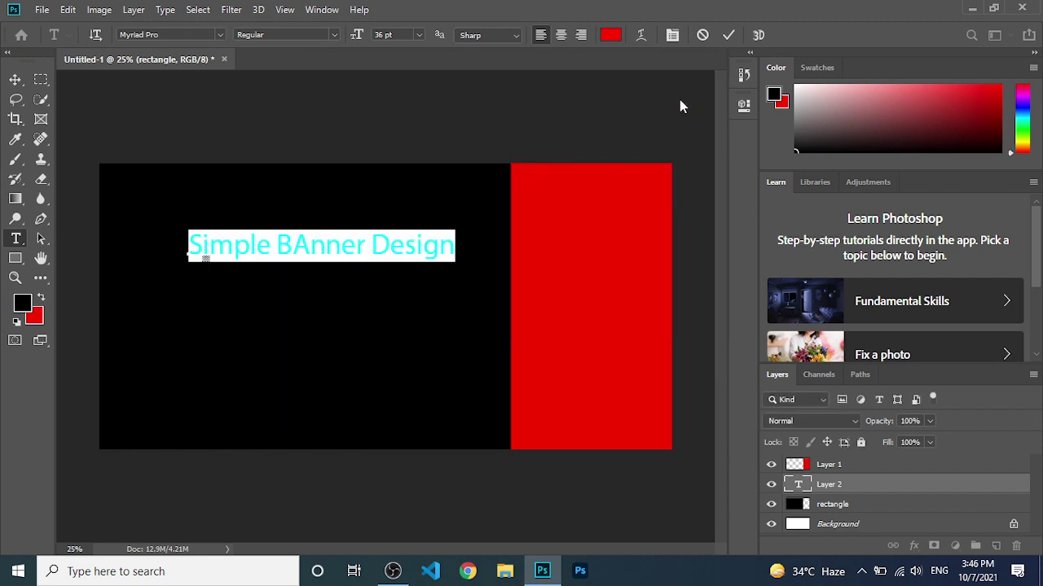
pyautogui.click(612, 35)
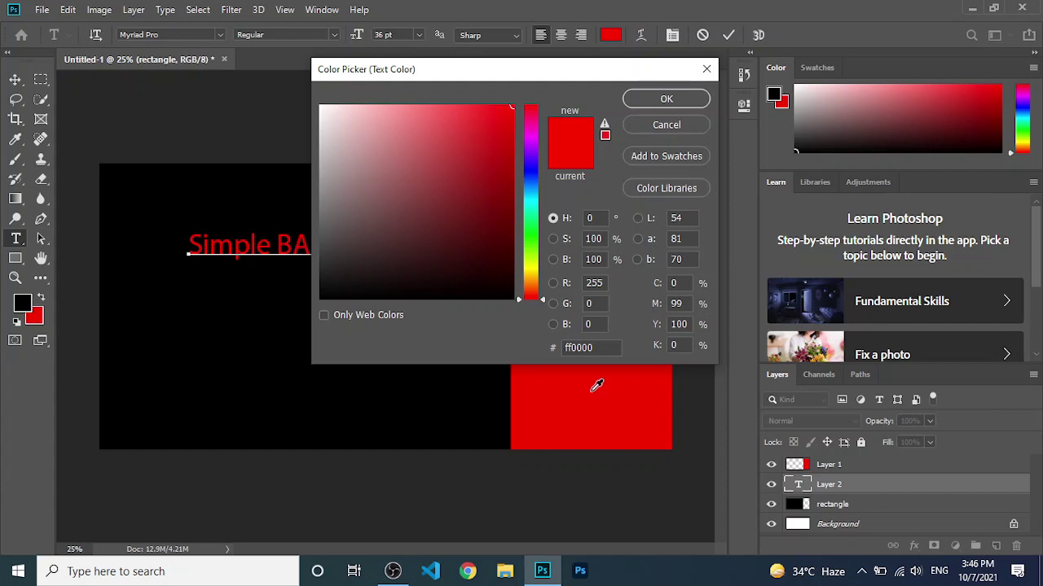
pyautogui.click(596, 386)
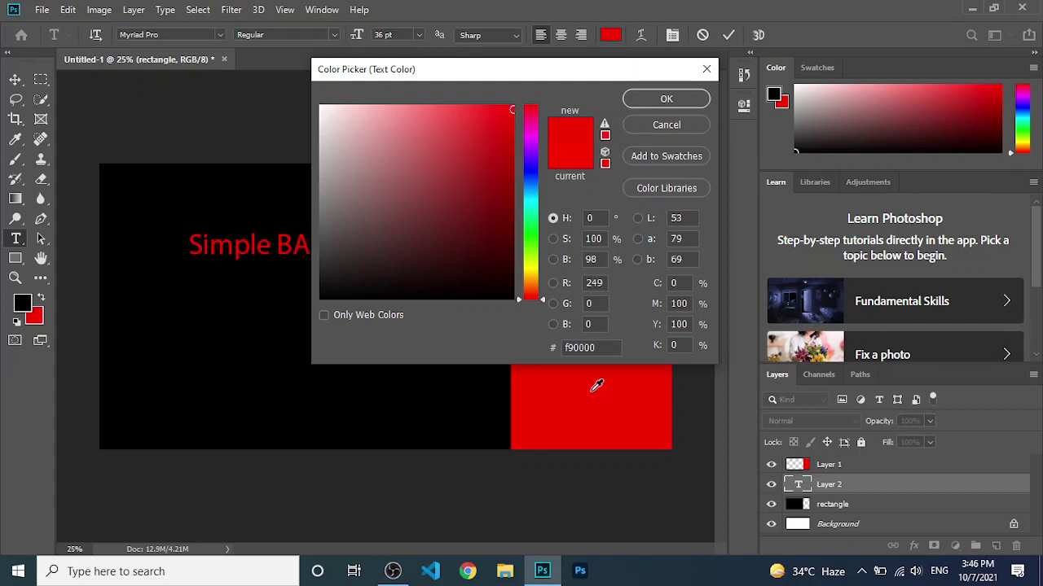
pyautogui.click(671, 101)
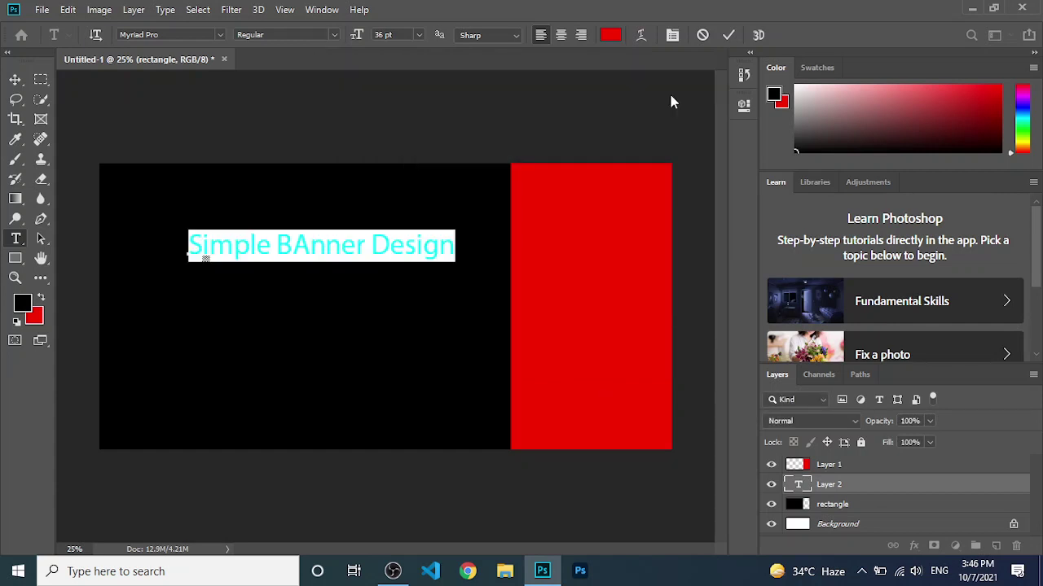
# Correct 'BAnner' to 'Banner' and select all of the heading text
pyautogui.click(308, 247)
pyautogui.press('BackSpace')
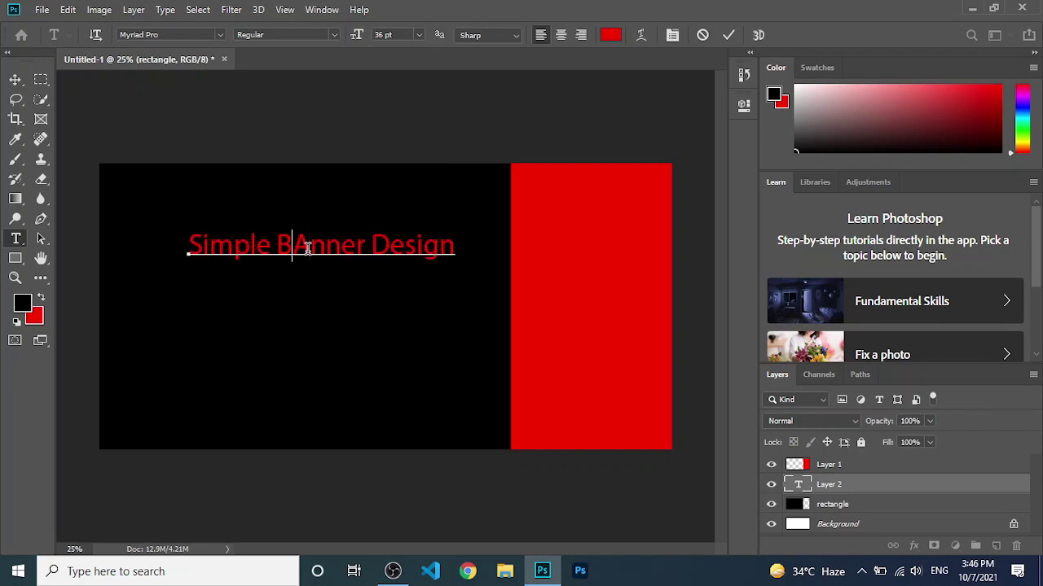
pyautogui.write('a')
pyautogui.hotkey('ctrl', 'a')
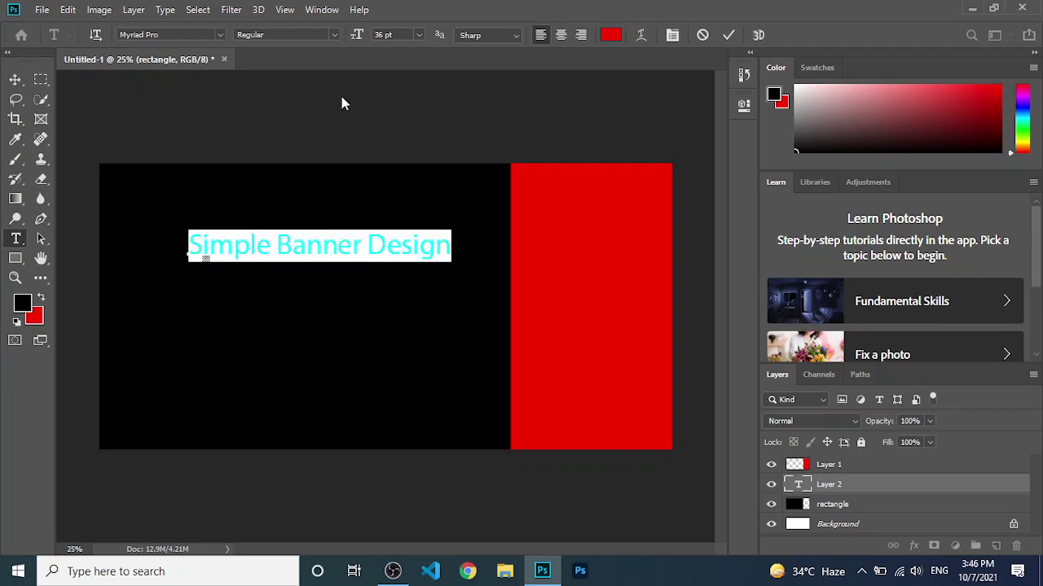
# Scale the heading to 54.12 pt and move its text layer above Layer 1
pyautogui.press('ctrl')
pyautogui.moveTo(452, 261)
pyautogui.mouseDown()
pyautogui.moveTo(471, 280)
pyautogui.moveTo(578, 312)
pyautogui.mouseUp()
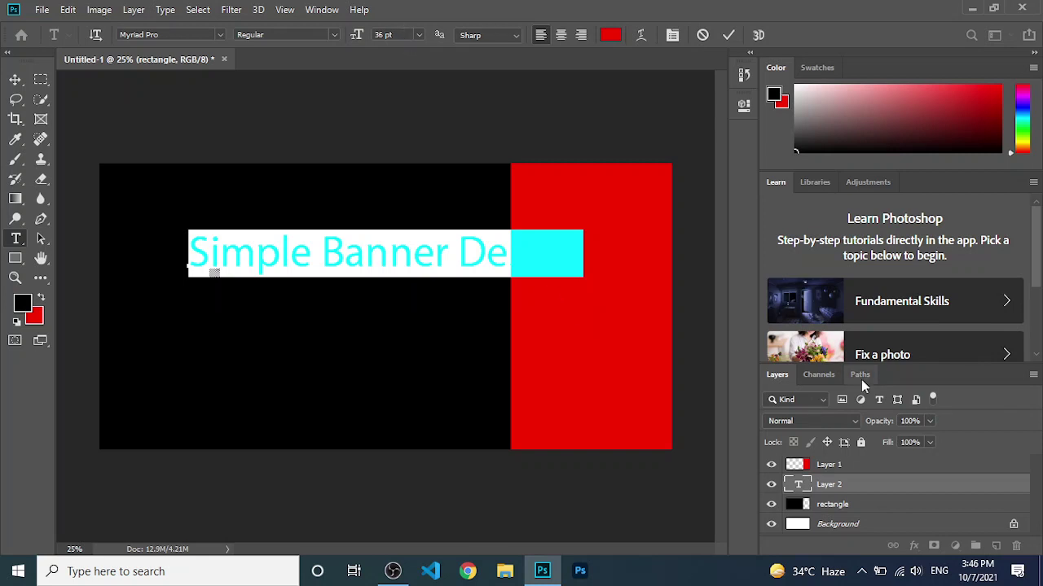
pyautogui.click(839, 484)
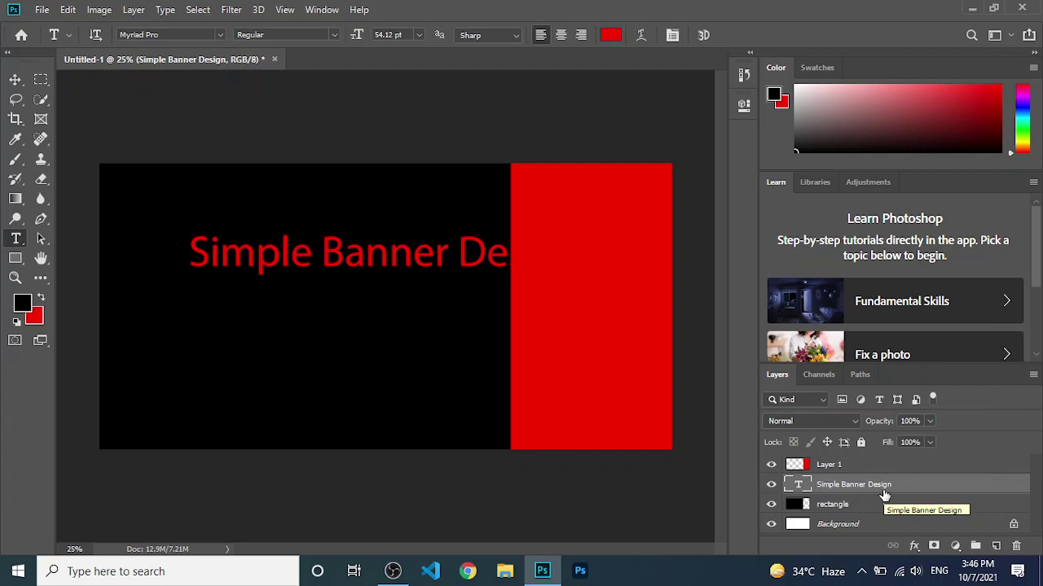
pyautogui.moveTo(884, 493); pyautogui.dragTo(880, 467)
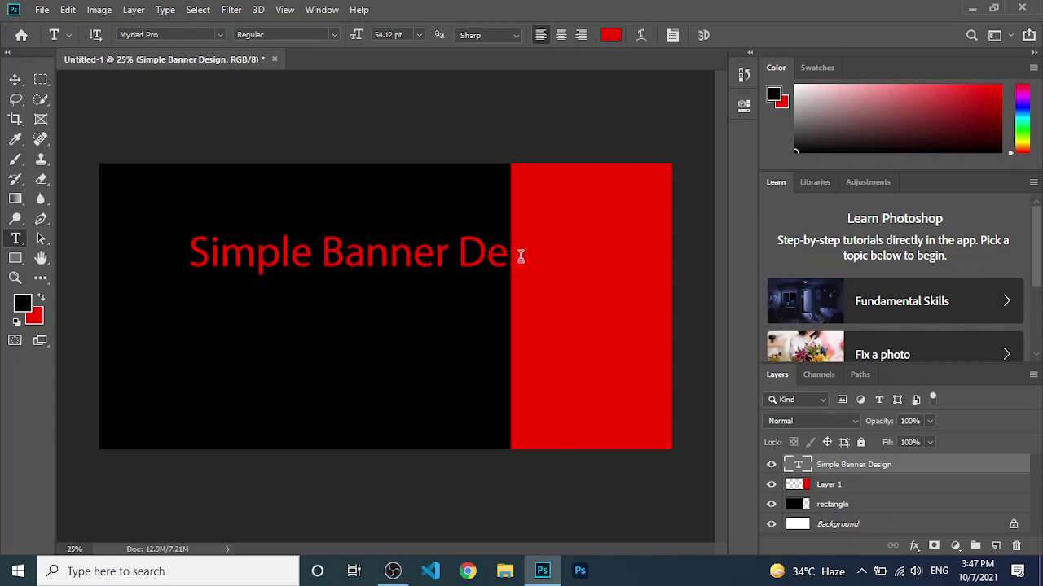
# Recolour the letters 'sign' black, sampled from the canvas, leaving the rest of the heading red
pyautogui.click(521, 256)
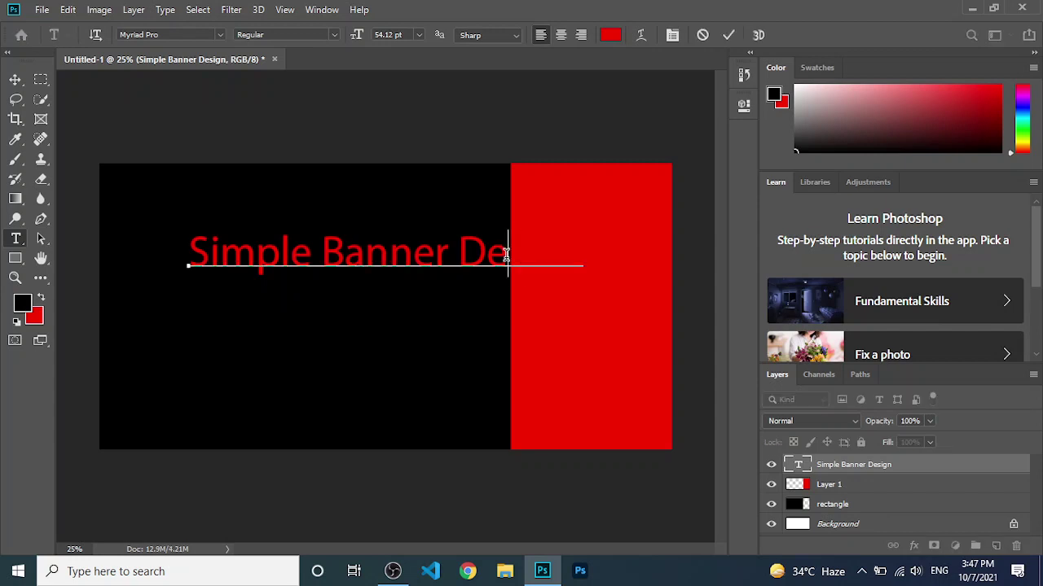
pyautogui.hotkey('shift', 'Right')
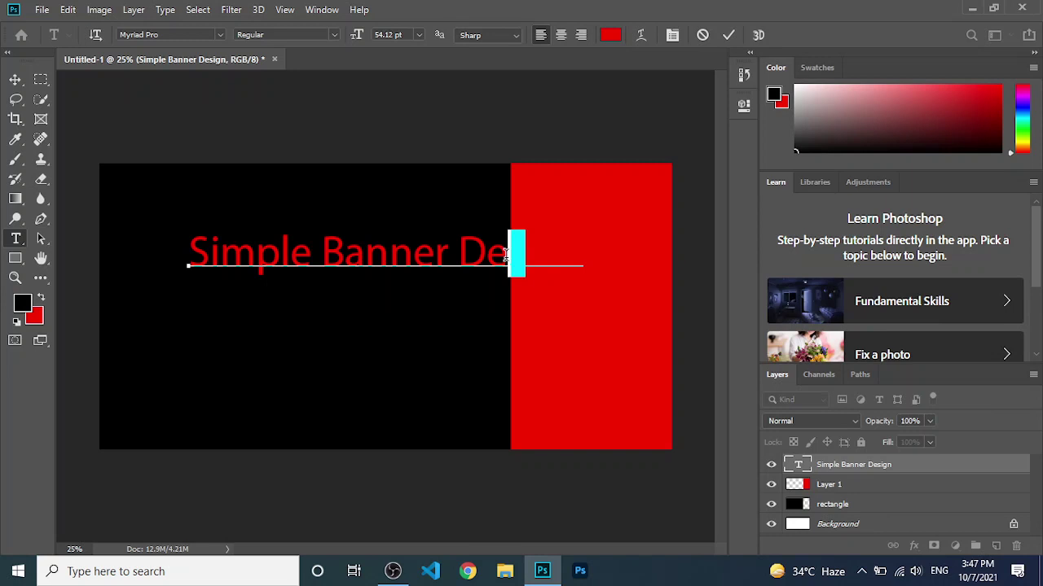
pyautogui.hotkey('shift', 'Right')
pyautogui.hotkey('shift', 'Right')
pyautogui.hotkey('shift', 'Right')
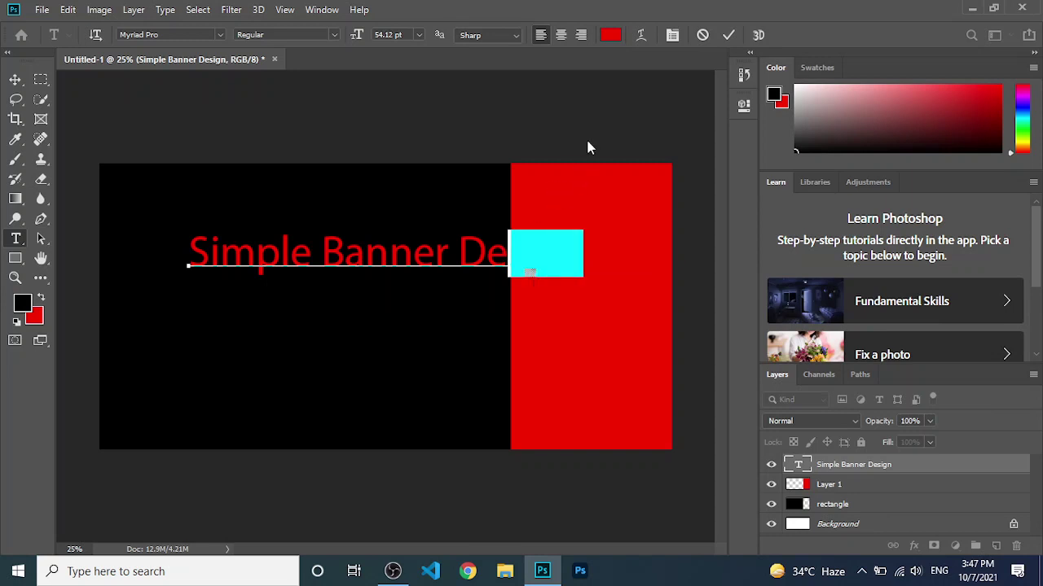
pyautogui.click(611, 34)
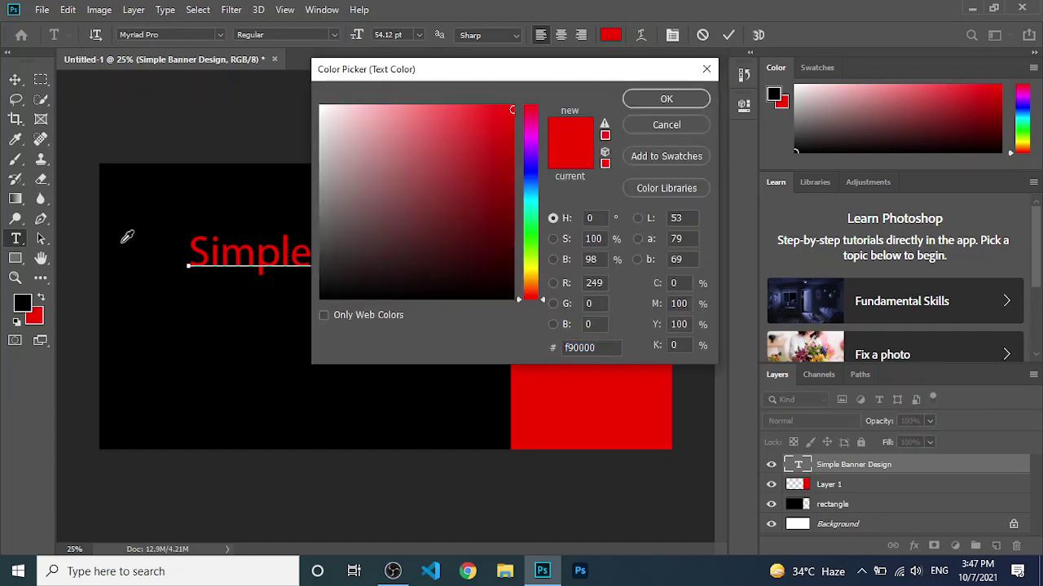
pyautogui.click(189, 196)
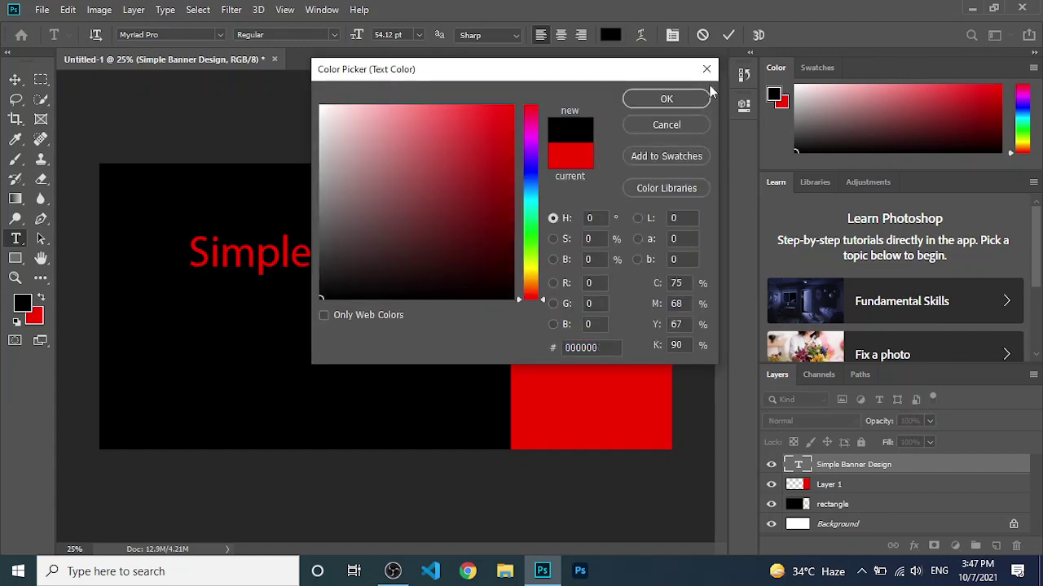
pyautogui.click(678, 95)
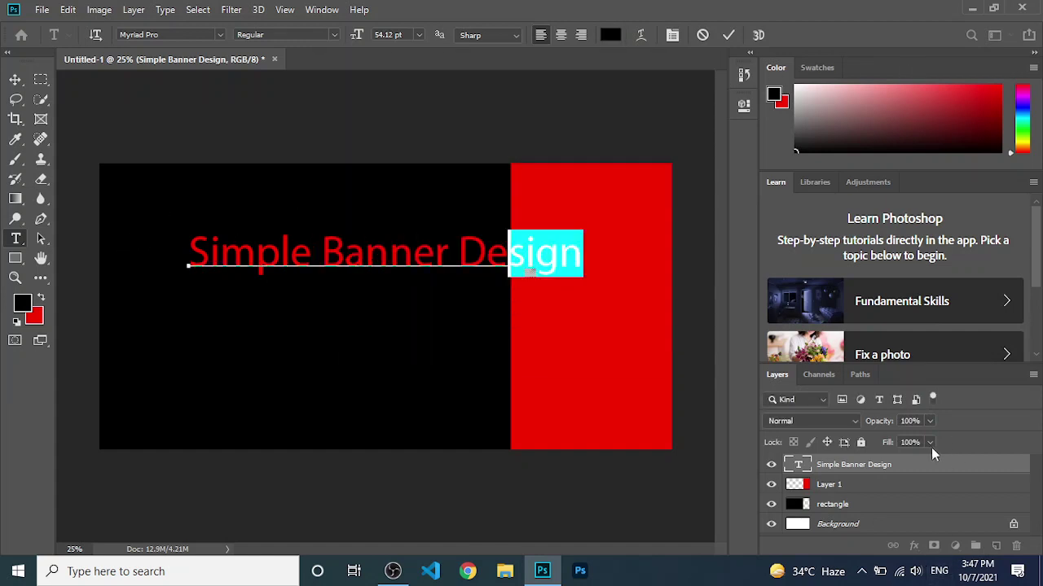
pyautogui.click(911, 468)
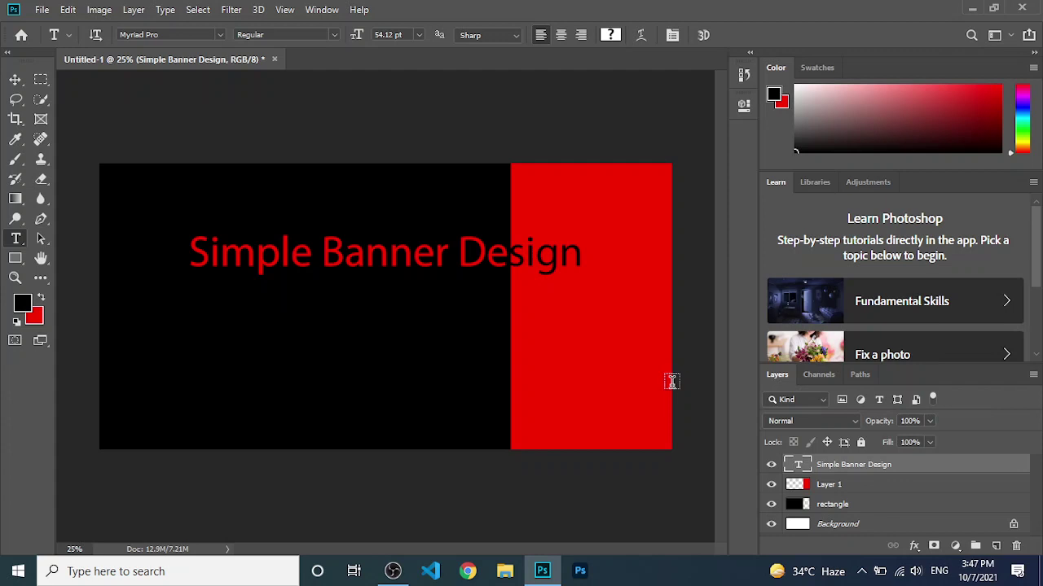
# With the Move tool, lower the heading and slide the red block left, undoing an accidental rectangle move
pyautogui.click(13, 80)
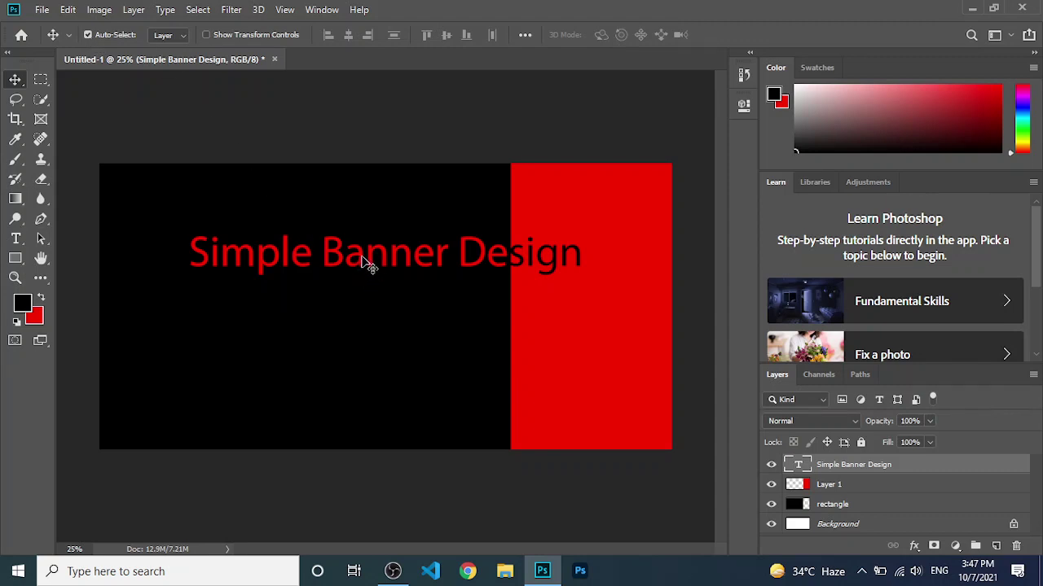
pyautogui.click(374, 333)
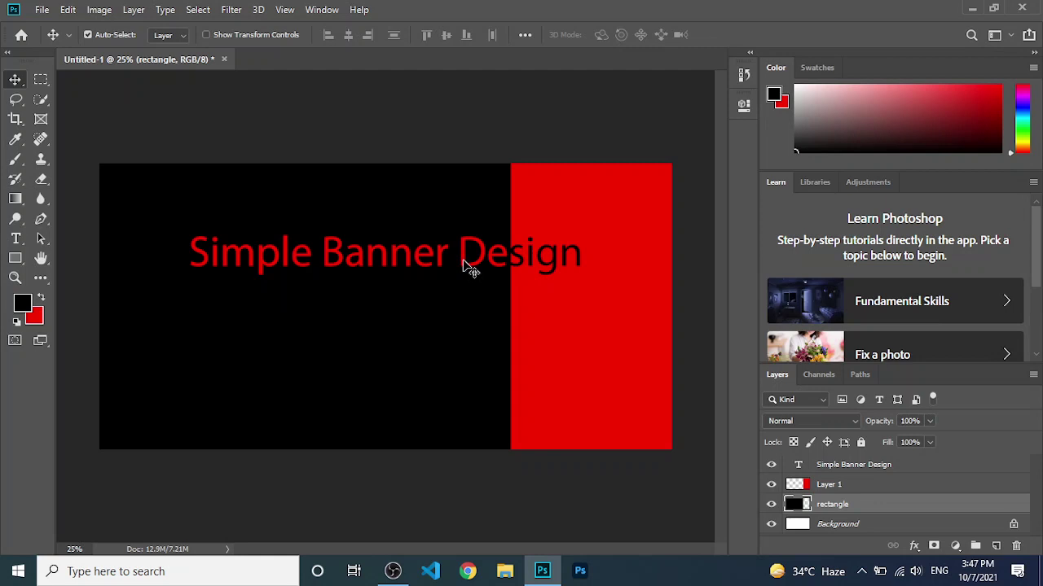
pyautogui.moveTo(470, 267)
pyautogui.mouseDown()
pyautogui.moveTo(492, 361)
pyautogui.moveTo(462, 361)
pyautogui.moveTo(447, 319)
pyautogui.mouseUp()
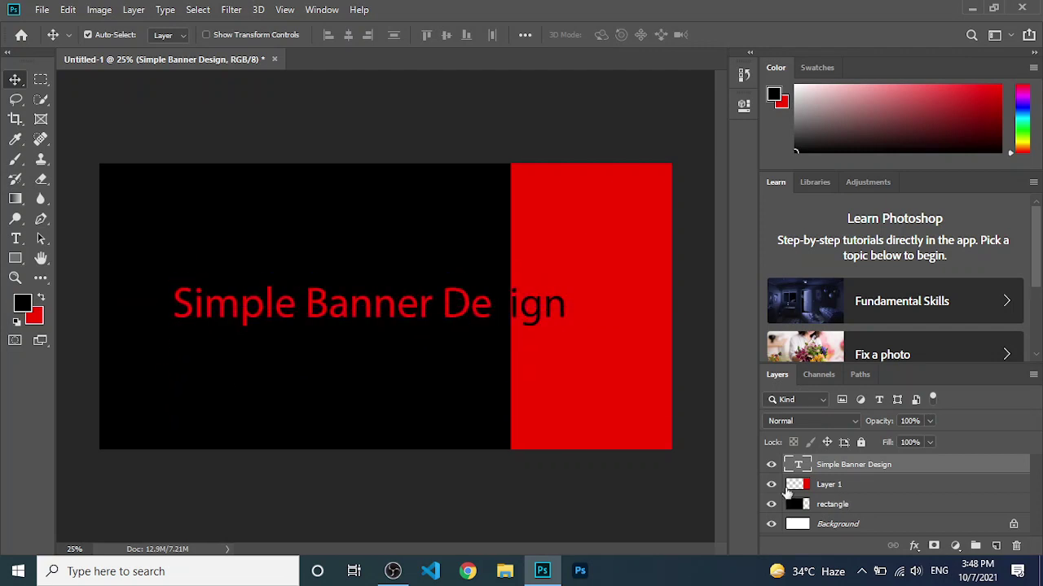
pyautogui.click(579, 366)
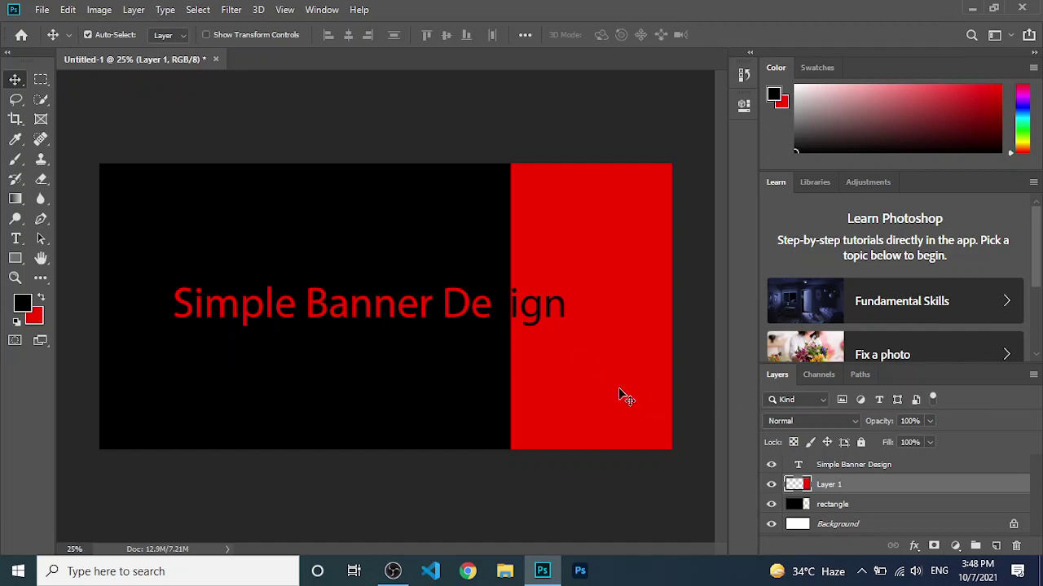
pyautogui.moveTo(612, 407); pyautogui.dragTo(365, 396)
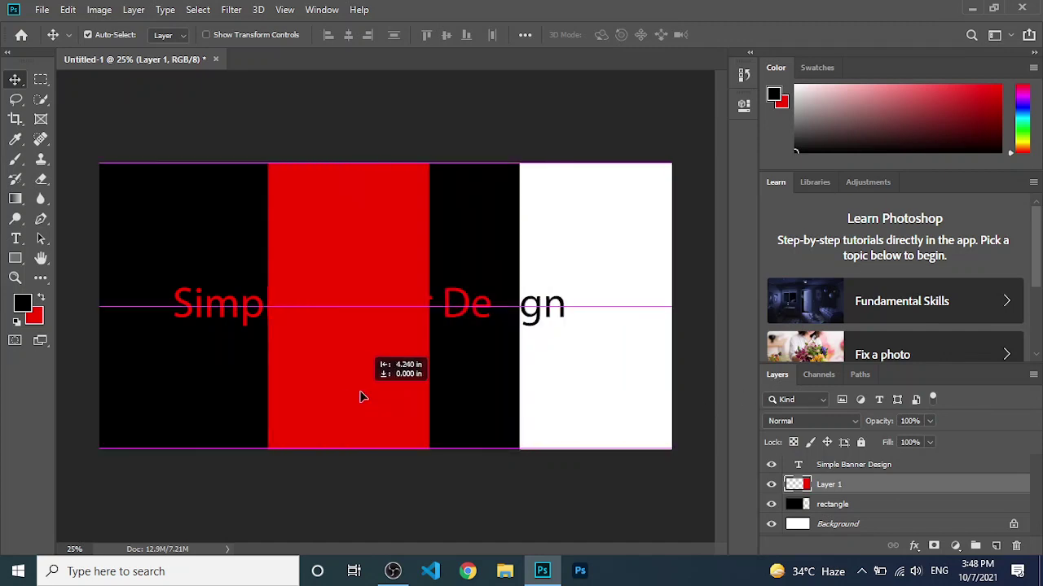
pyautogui.moveTo(496, 426); pyautogui.dragTo(652, 423)
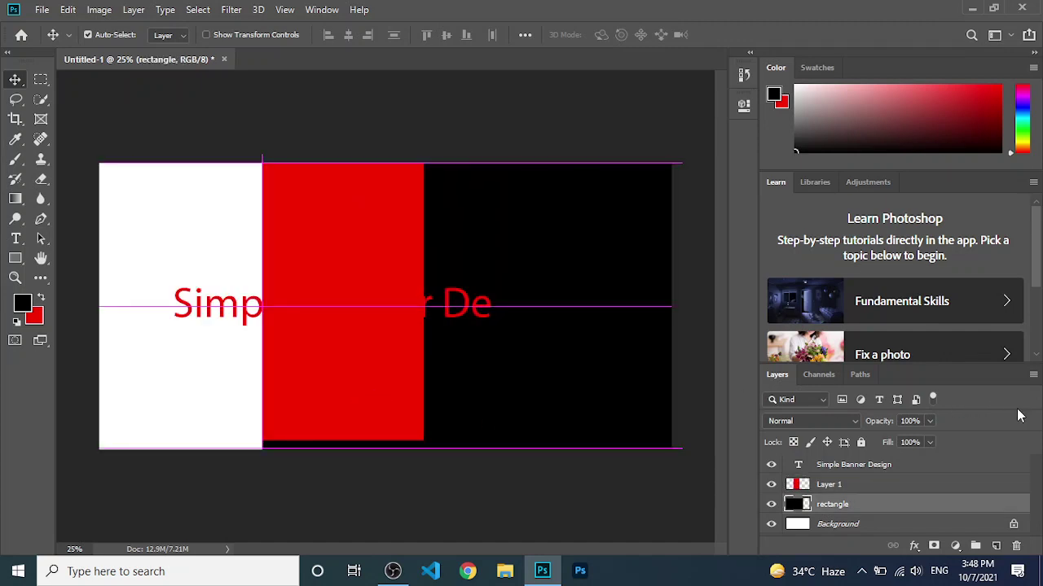
pyautogui.hotkey('ctrl', 'z')
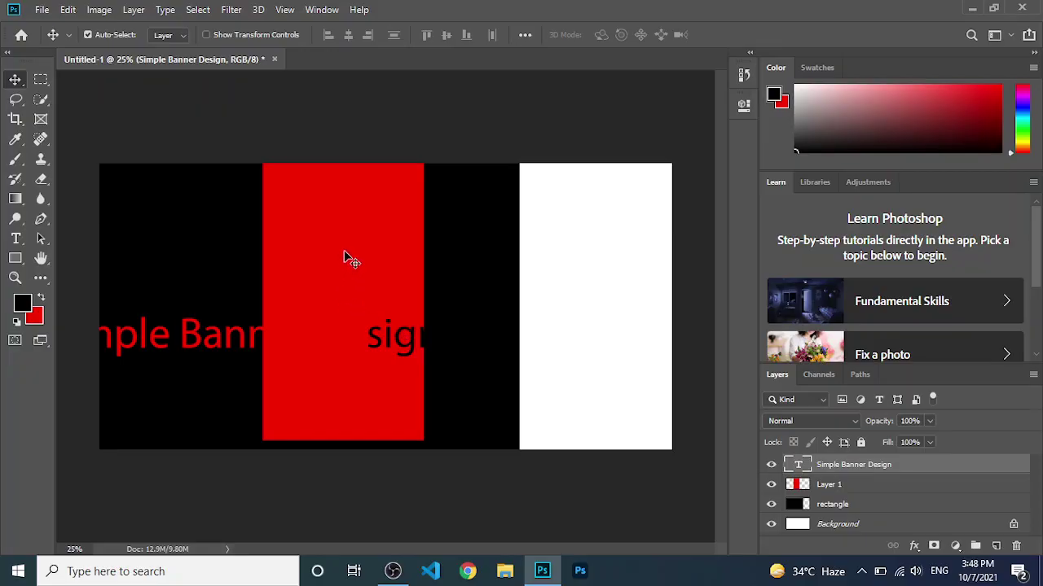
# Shift the red block about 257 px right, leaving a white strip at the banner's right edge
pyautogui.moveTo(347, 256)
pyautogui.mouseDown()
pyautogui.moveTo(570, 248)
pyautogui.moveTo(452, 246)
pyautogui.moveTo(453, 264)
pyautogui.mouseUp()
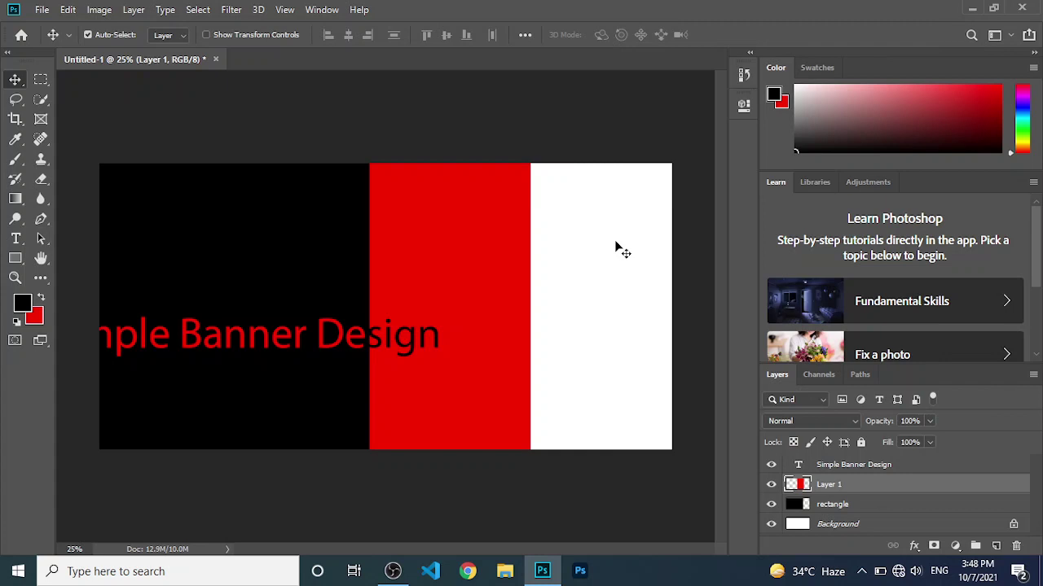
# Raise the heading, cancel an accidental close, shift the red block 99 px right, and return to OBS
pyautogui.moveTo(380, 347)
pyautogui.mouseDown()
pyautogui.moveTo(423, 281)
pyautogui.moveTo(458, 261)
pyautogui.mouseUp()
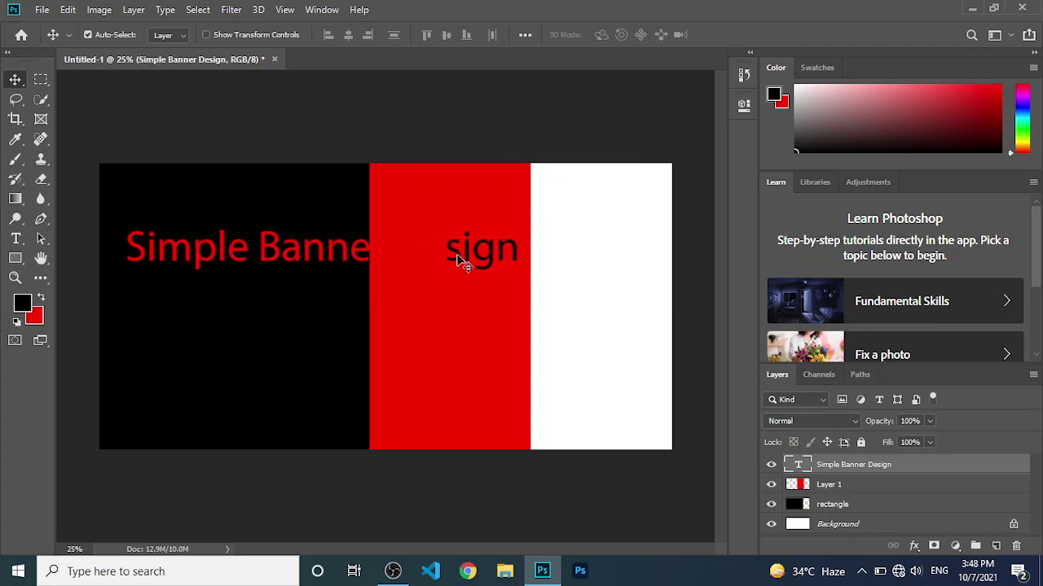
pyautogui.click(275, 59)
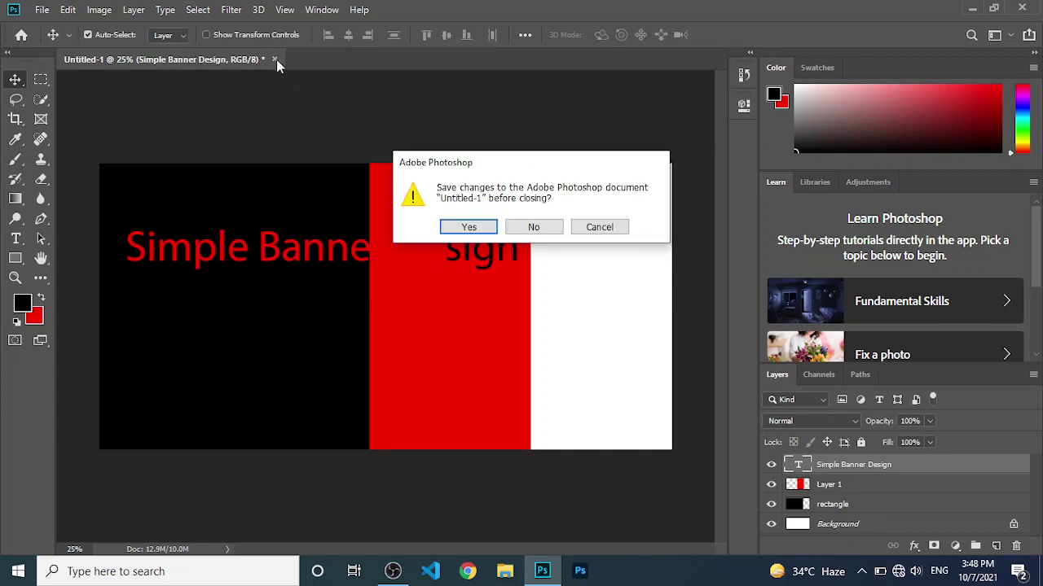
pyautogui.click(618, 227)
pyautogui.moveTo(396, 345); pyautogui.dragTo(474, 344)
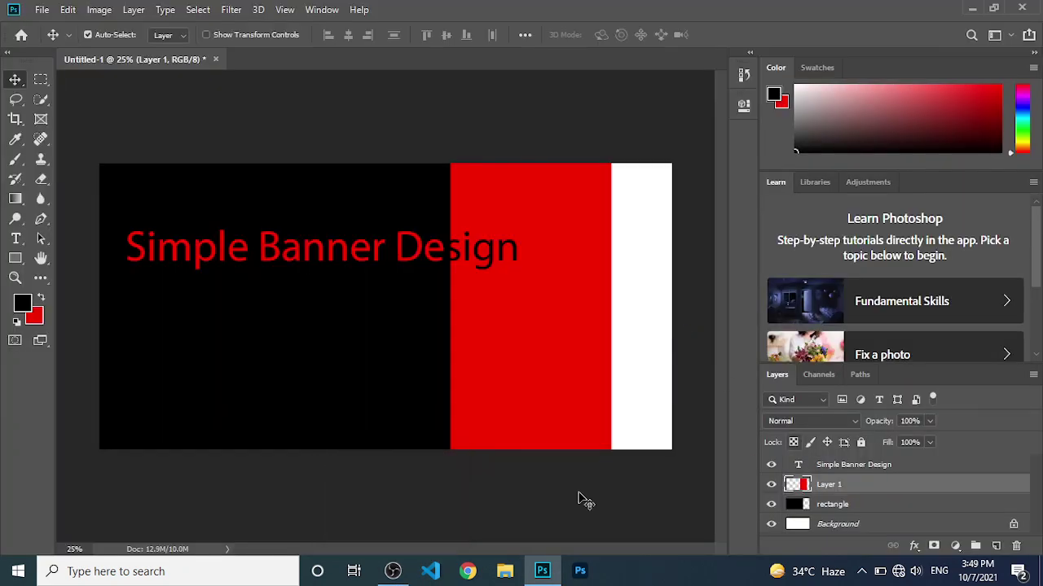
pyautogui.click(399, 530)
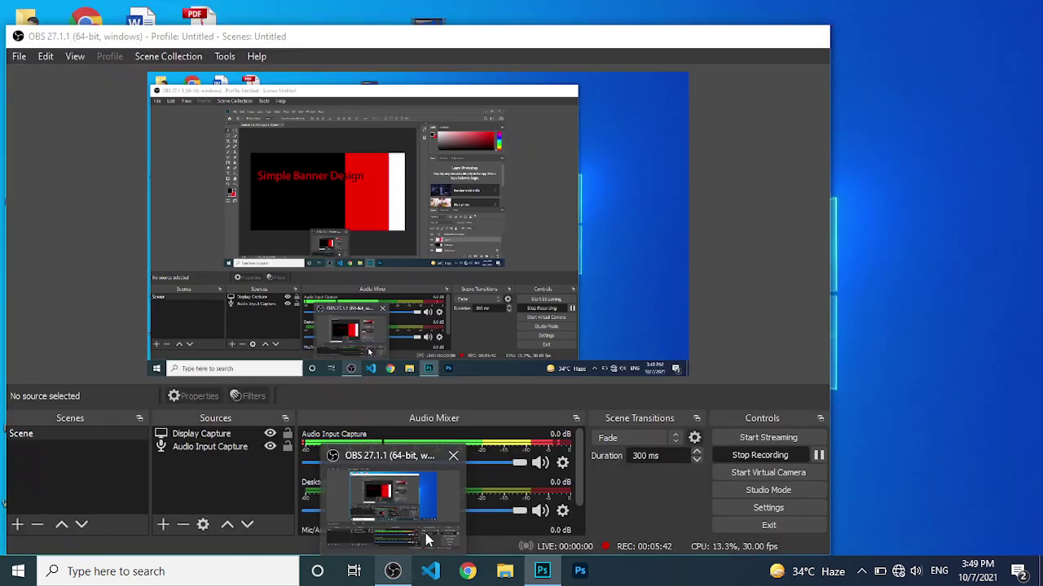